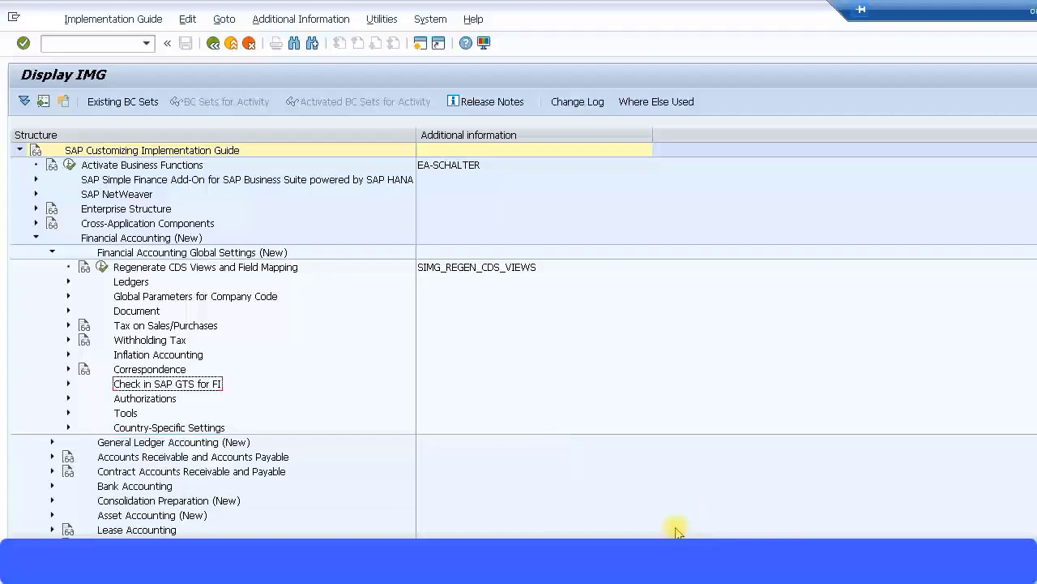
- Open the Assign Company Code to Field Status Variants activity under Ledgers > Fields and locate company code ZMNM
{"action": "left_click", "coordinate": [68, 282]}
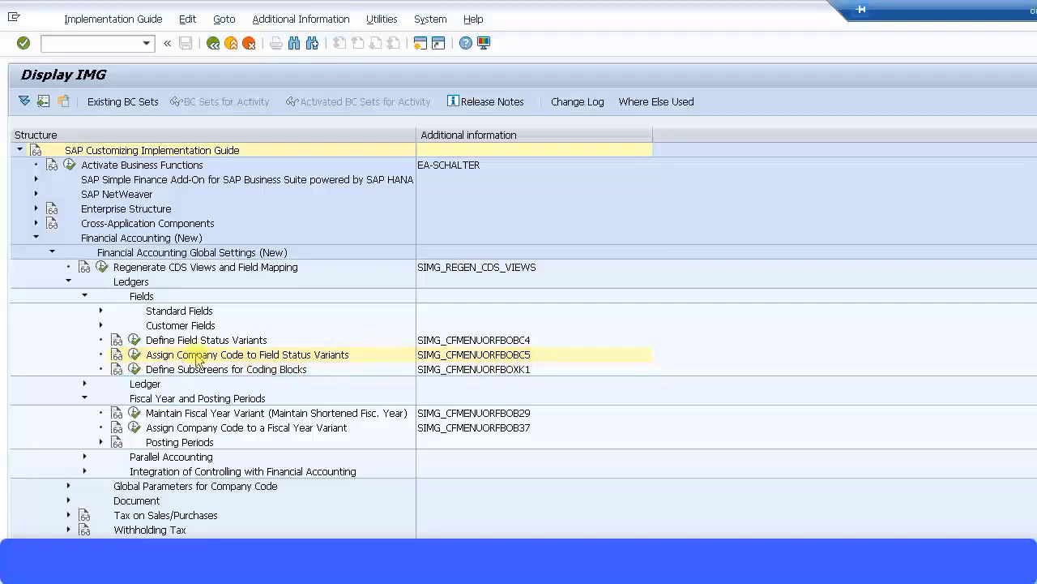
{"action": "left_click", "coordinate": [134, 354]}
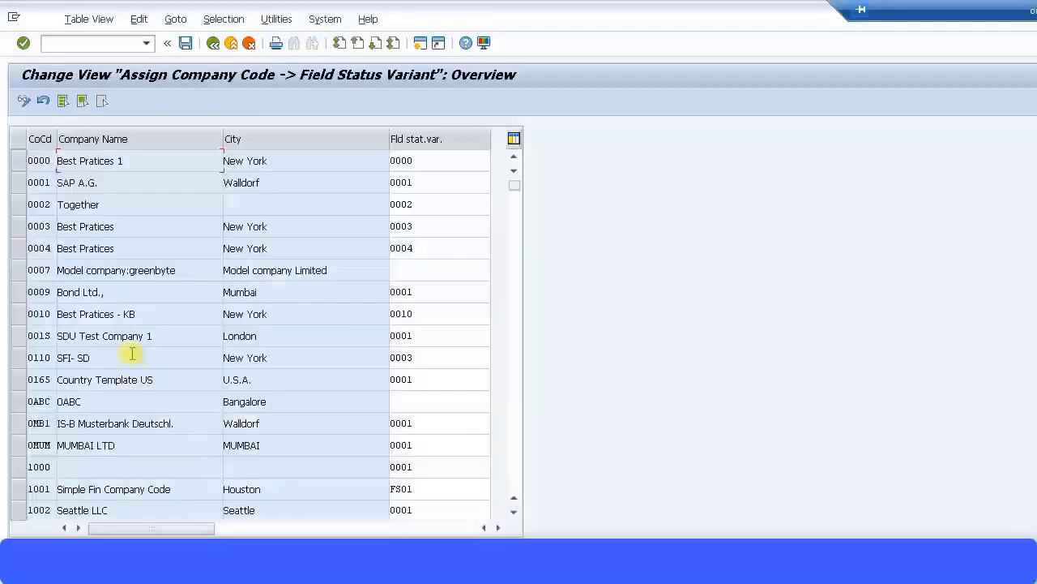
{"action": "left_click", "coordinate": [219, 531]}
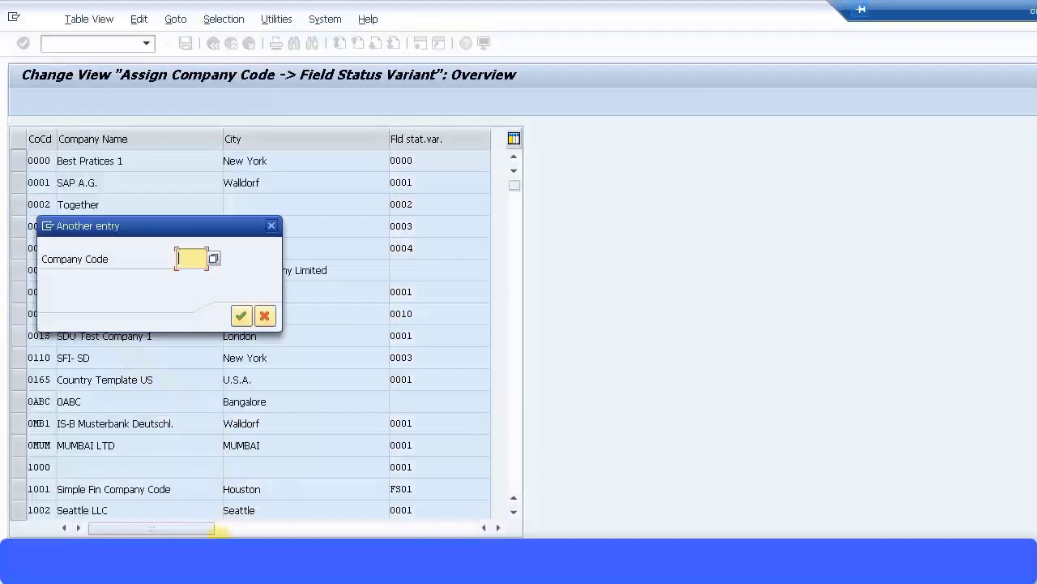
{"action": "type", "text": "ZMNM"}
{"action": "key", "text": "Return"}
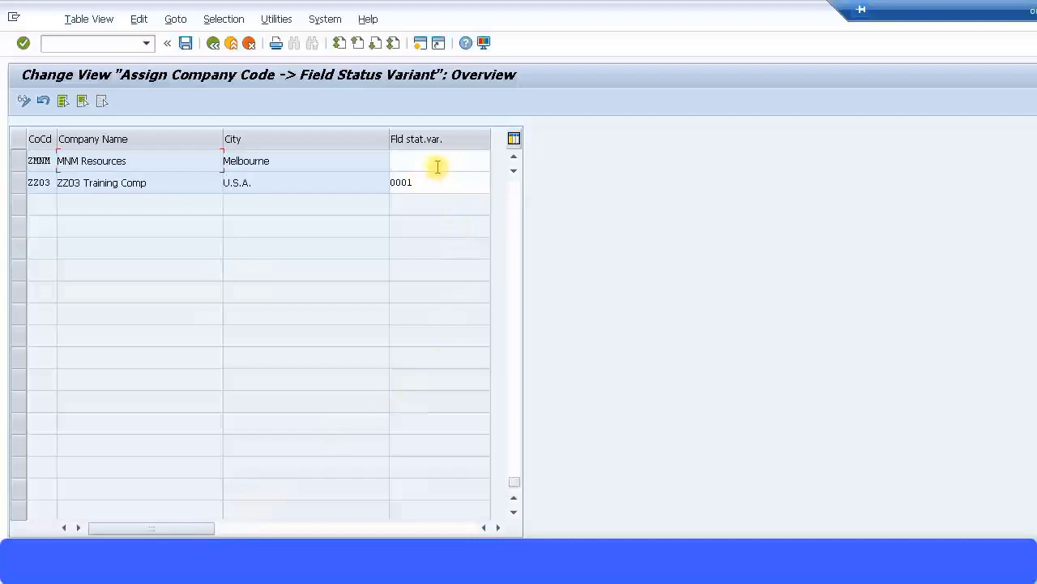
- Assign field status variant 0001 to company code ZMNM, save it in the SFIN Postings customizing request, and return to the IMG
{"action": "left_click", "coordinate": [438, 163]}
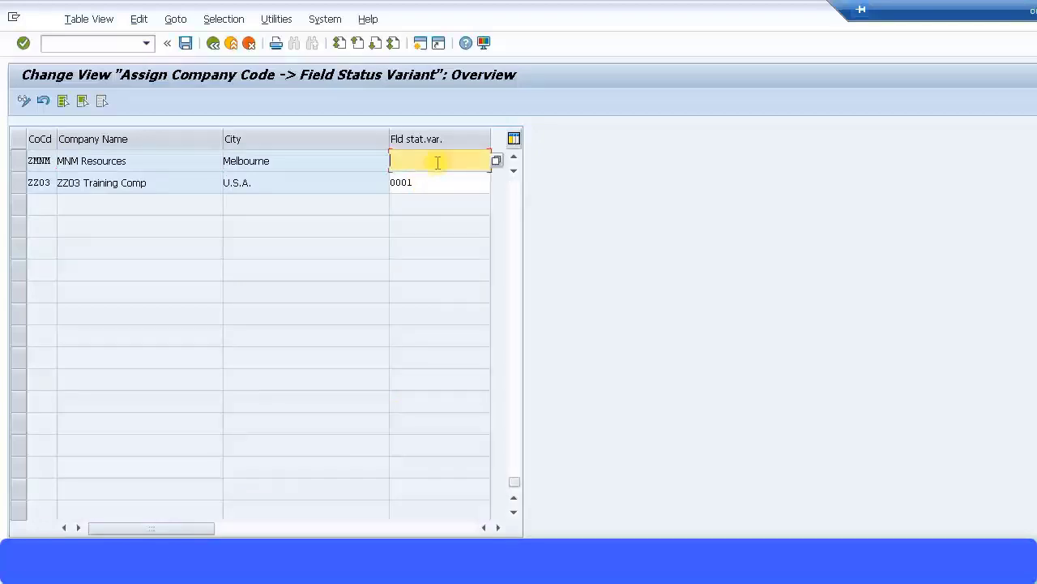
{"action": "type", "text": "0001"}
{"action": "left_click", "coordinate": [185, 43]}
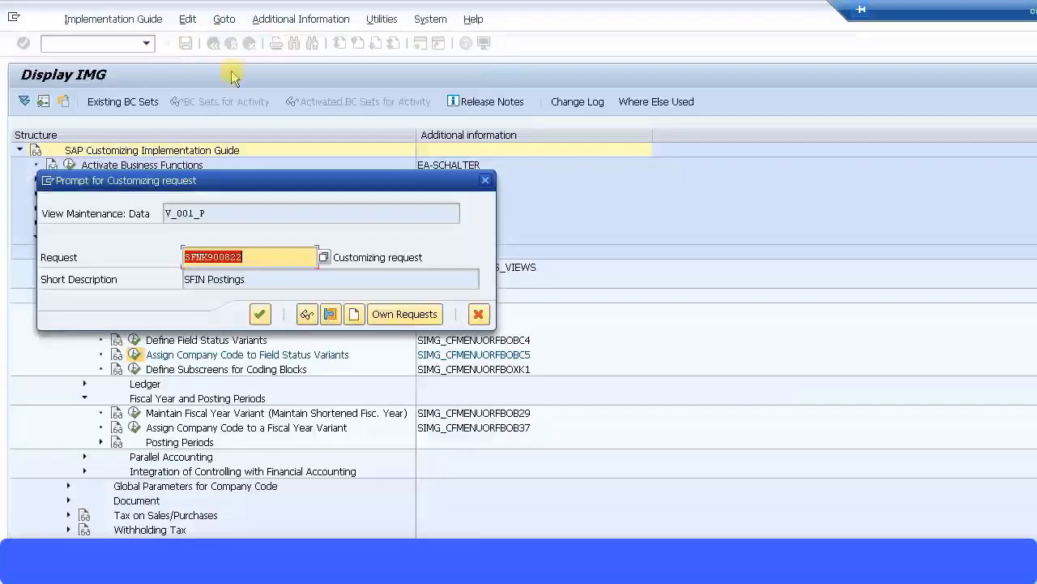
{"action": "left_click", "coordinate": [259, 314]}
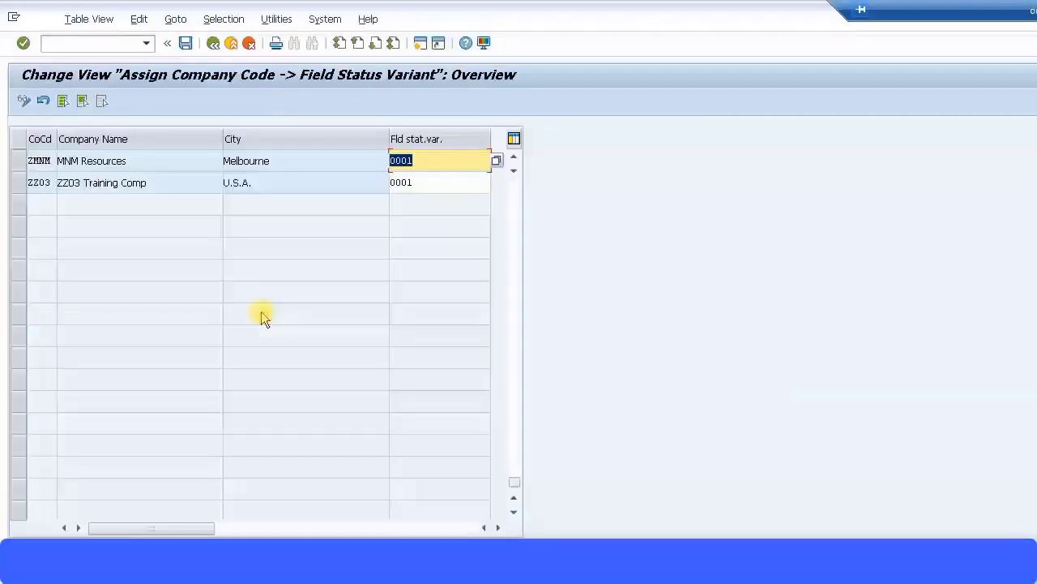
{"action": "left_click", "coordinate": [213, 45]}
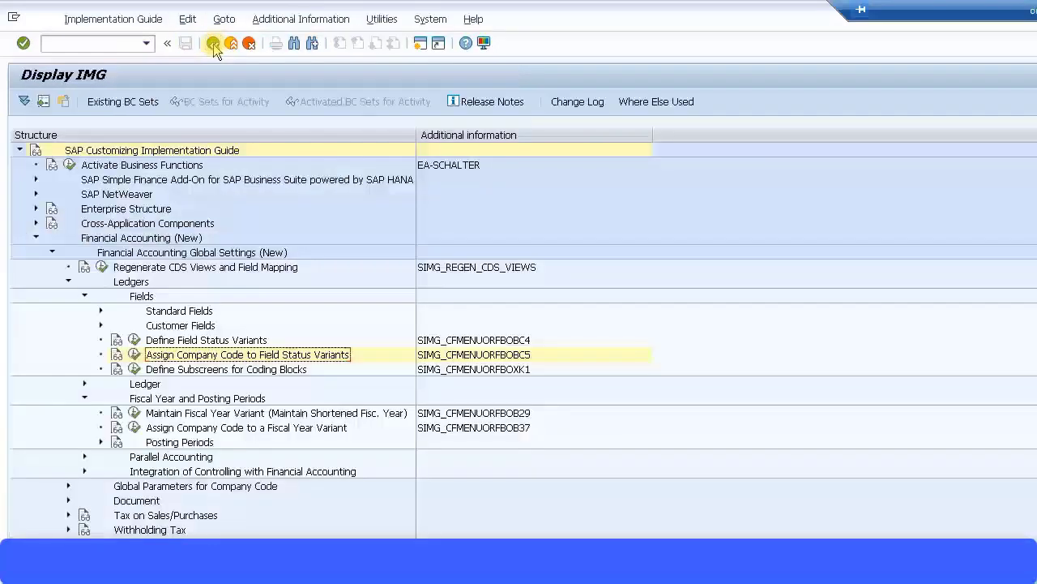
- Open the Define Variants for Open Posting Periods activity under Fiscal Year and Posting Periods
{"action": "left_click", "coordinate": [85, 296]}
{"action": "left_click", "coordinate": [139, 325]}
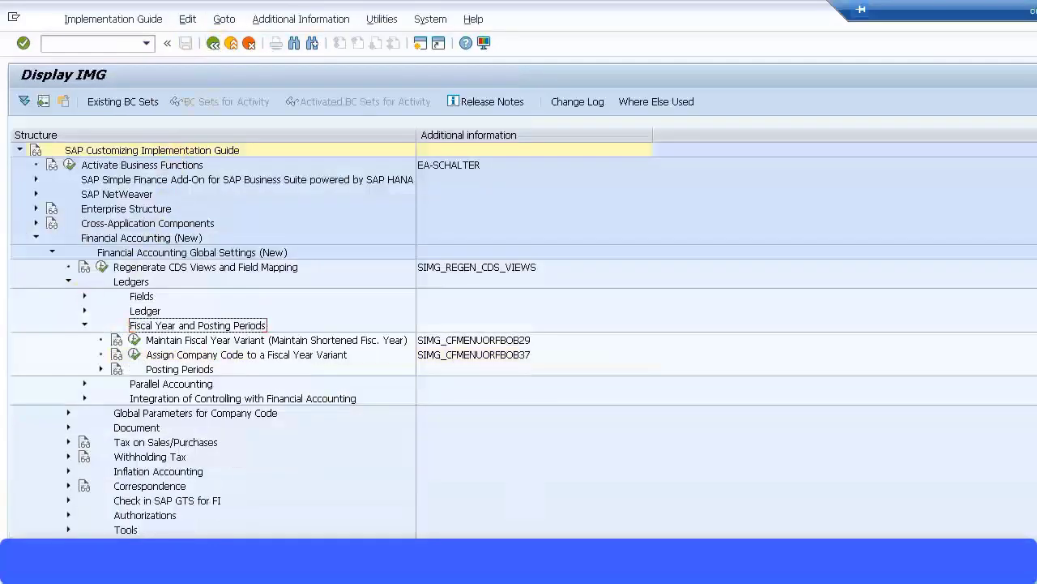
{"action": "key", "text": "Down"}
{"action": "key", "text": "Down"}
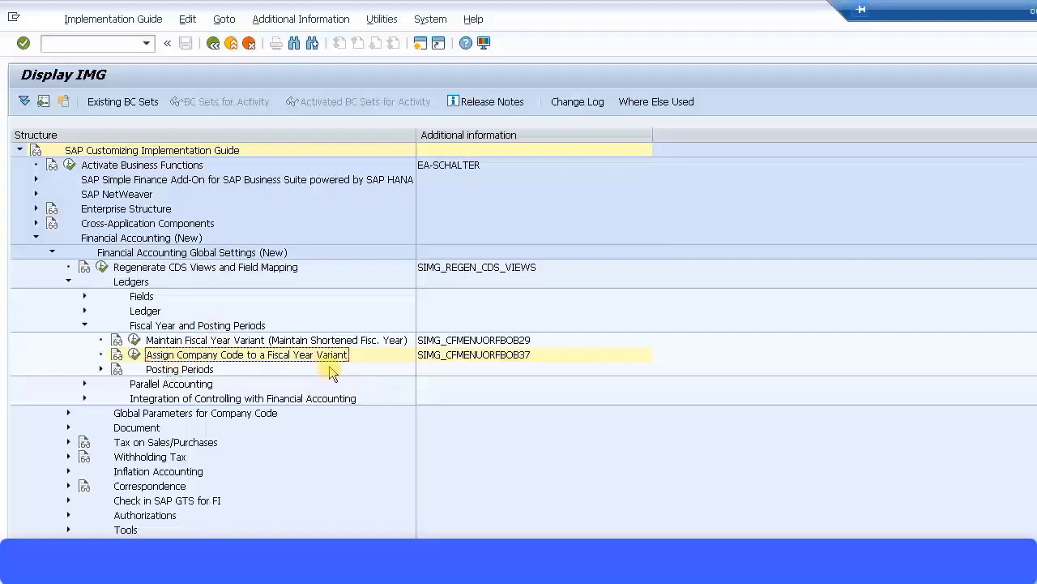
{"action": "left_click", "coordinate": [101, 370]}
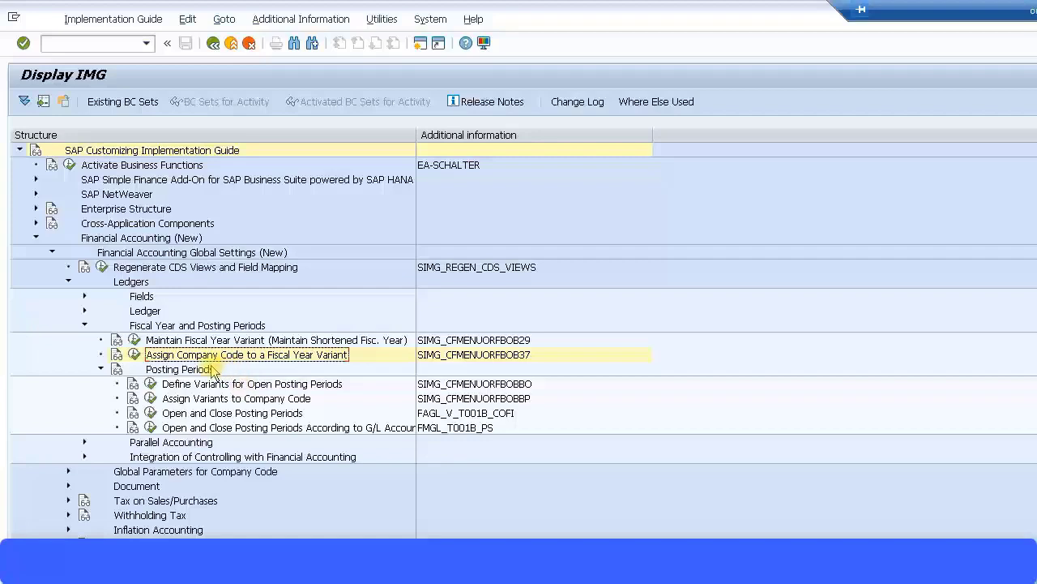
{"action": "left_click", "coordinate": [151, 384]}
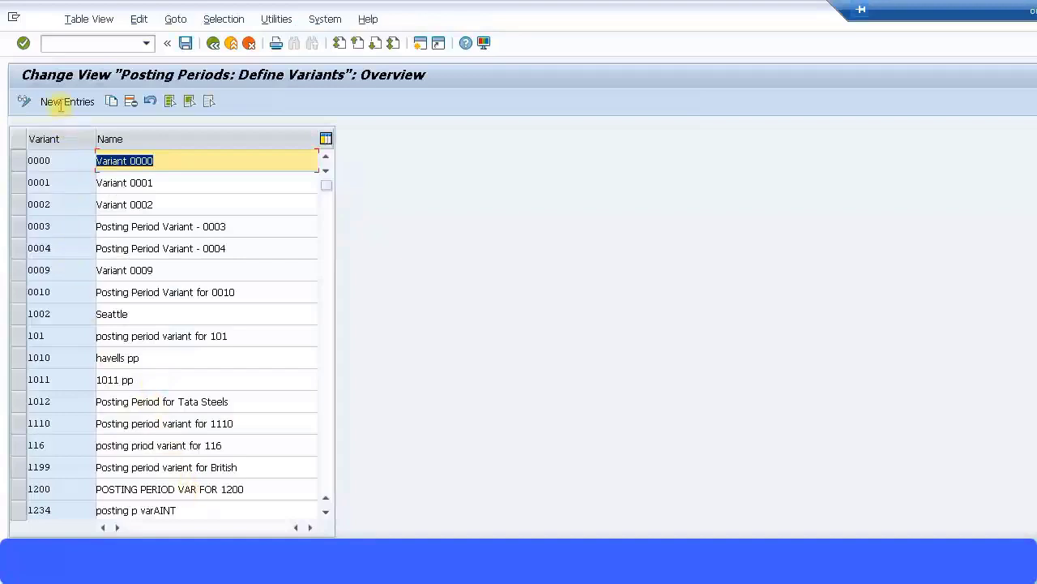
- Create posting period variant ZMNM named MNMVariant, save it in the proposed customizing request, and return to the IMG
{"action": "left_click", "coordinate": [58, 102]}
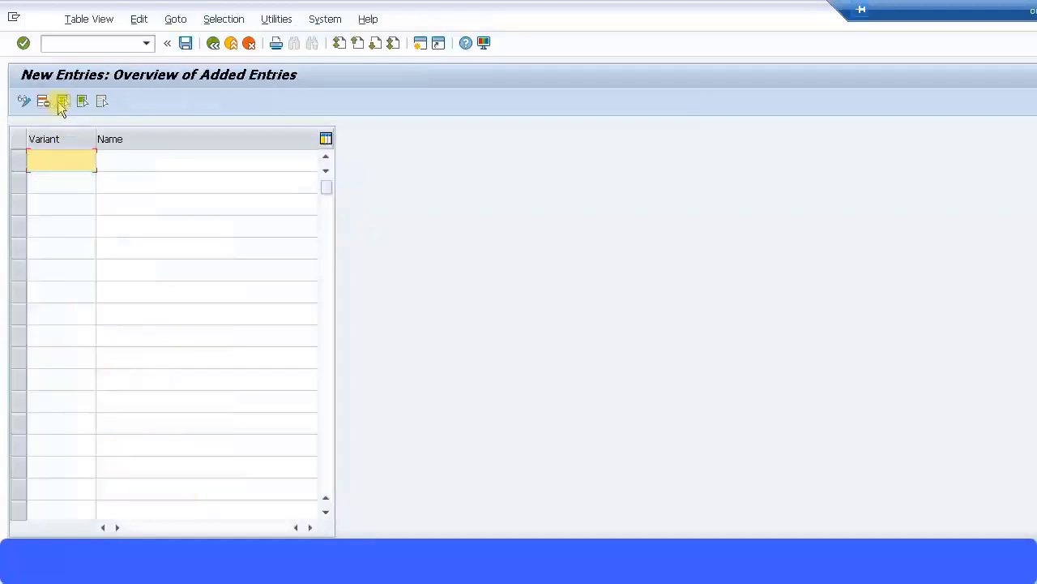
{"action": "type", "text": "ZMNM"}
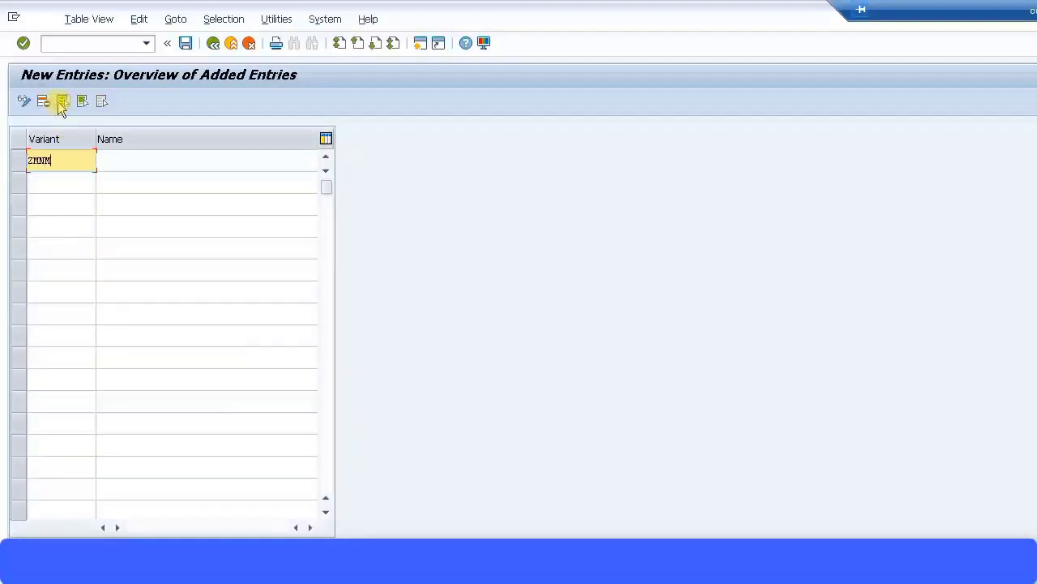
{"action": "key", "text": "Tab"}
{"action": "type", "text": "MNM"}
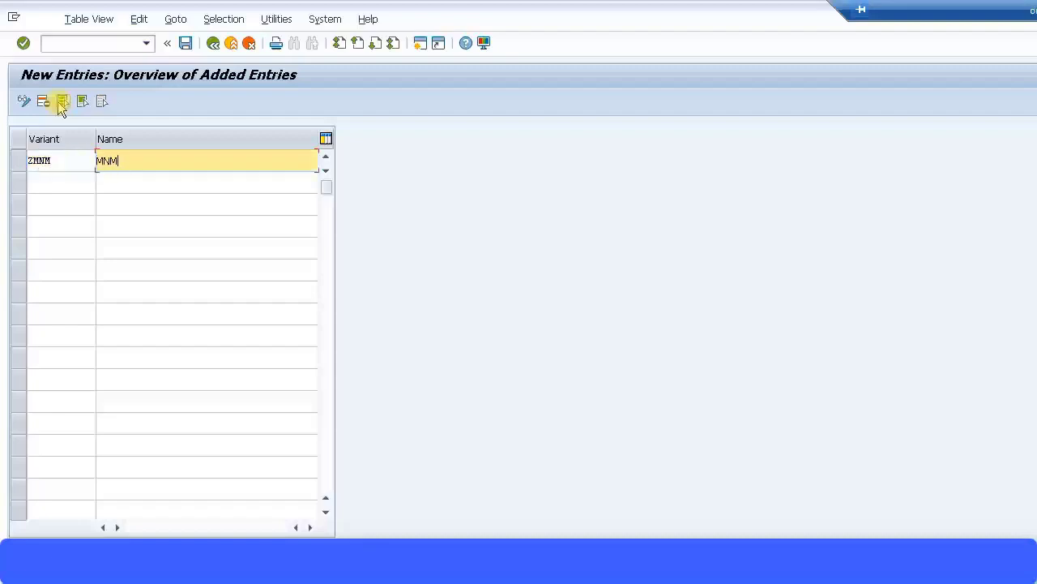
{"action": "type", "text": "Variant"}
{"action": "left_click", "coordinate": [186, 43]}
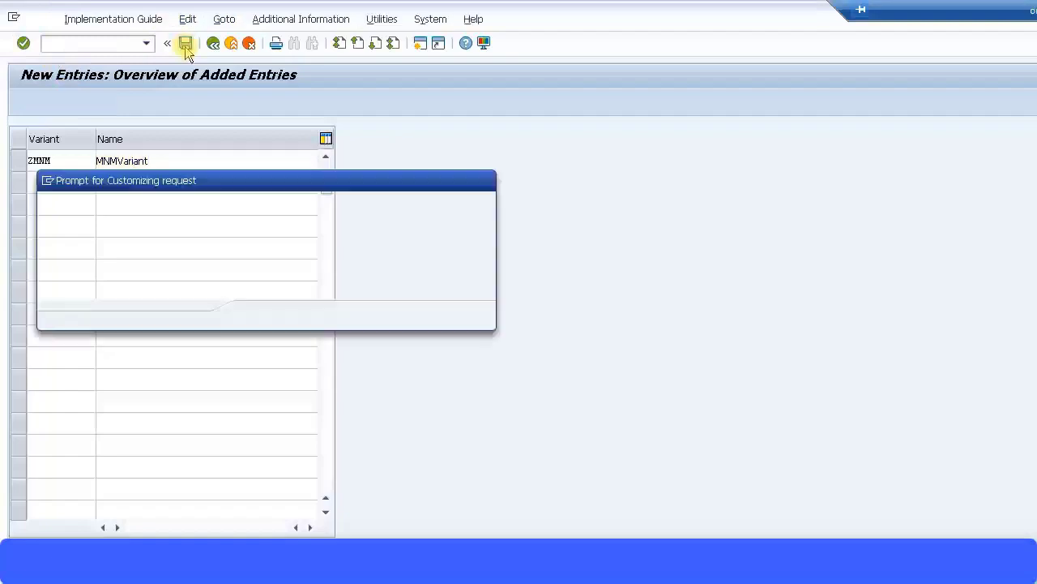
{"action": "left_click", "coordinate": [259, 314]}
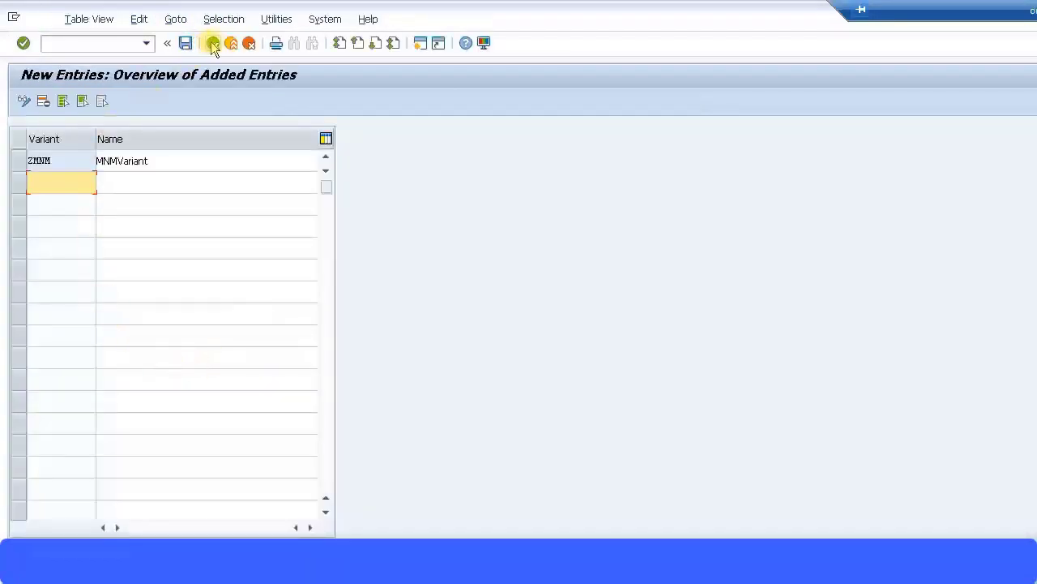
{"action": "left_click", "coordinate": [213, 43]}
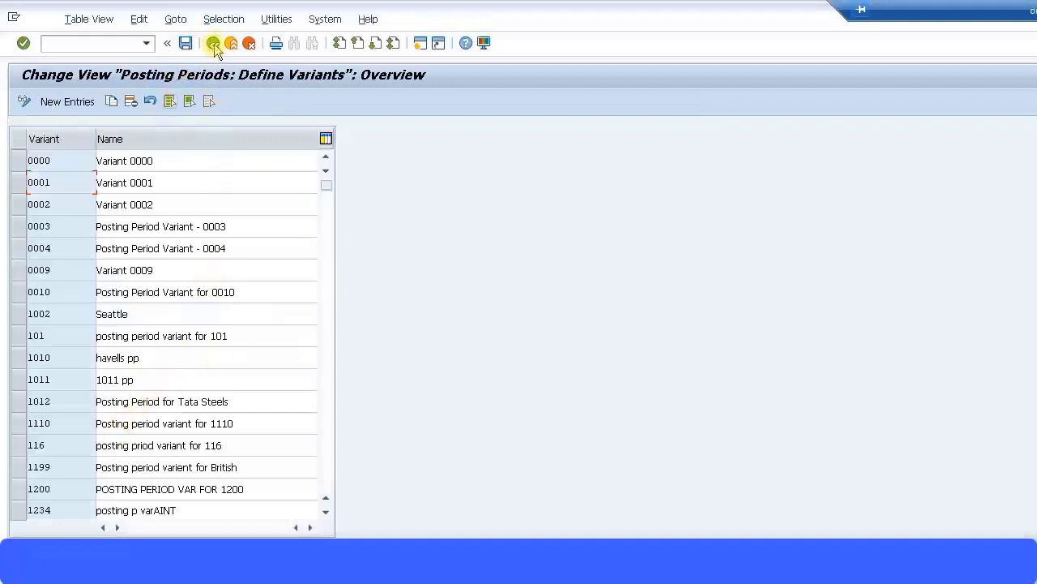
{"action": "left_click", "coordinate": [213, 43]}
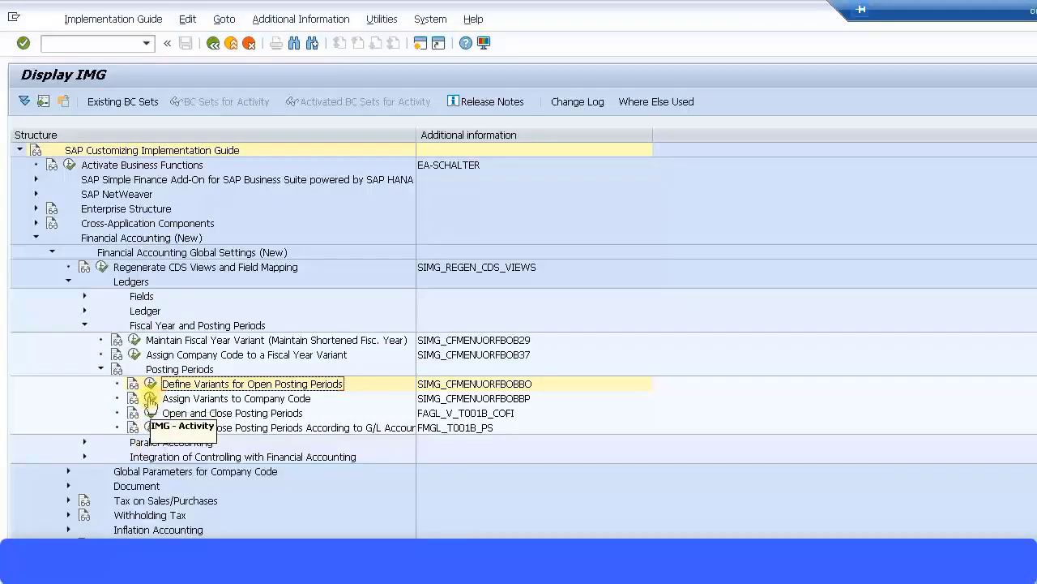
- Open the Assign Variants to Company Code activity for posting periods and locate company code ZMNM
{"action": "left_click", "coordinate": [150, 399]}
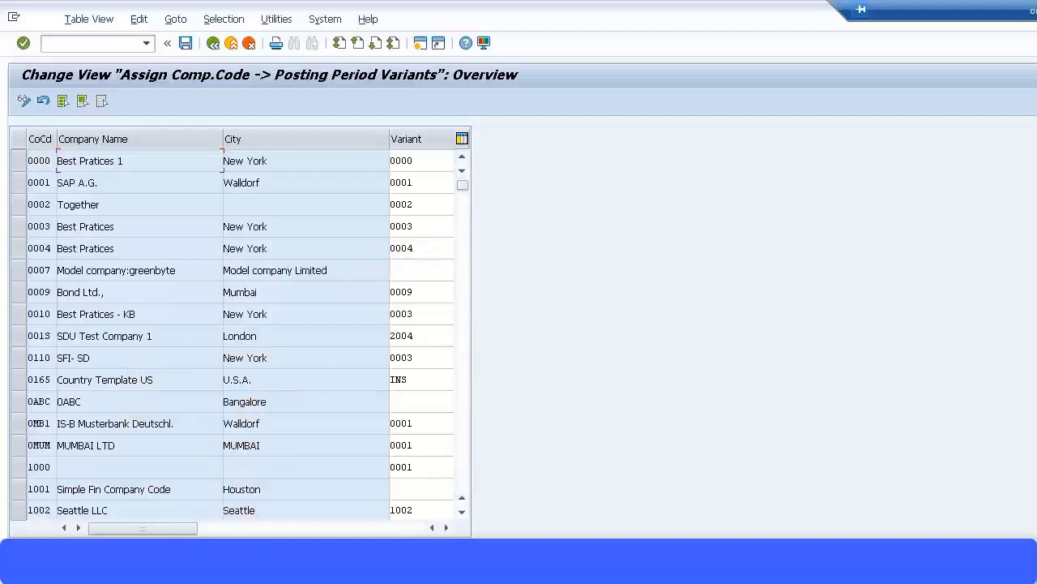
{"action": "key", "text": "F6"}
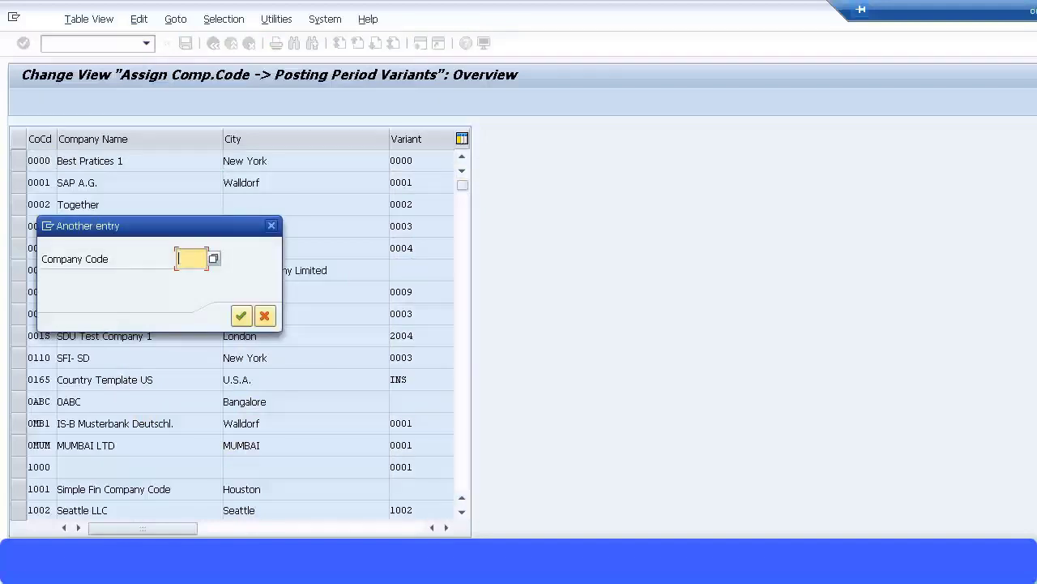
{"action": "type", "text": "ZMNM"}
{"action": "key", "text": "Return"}
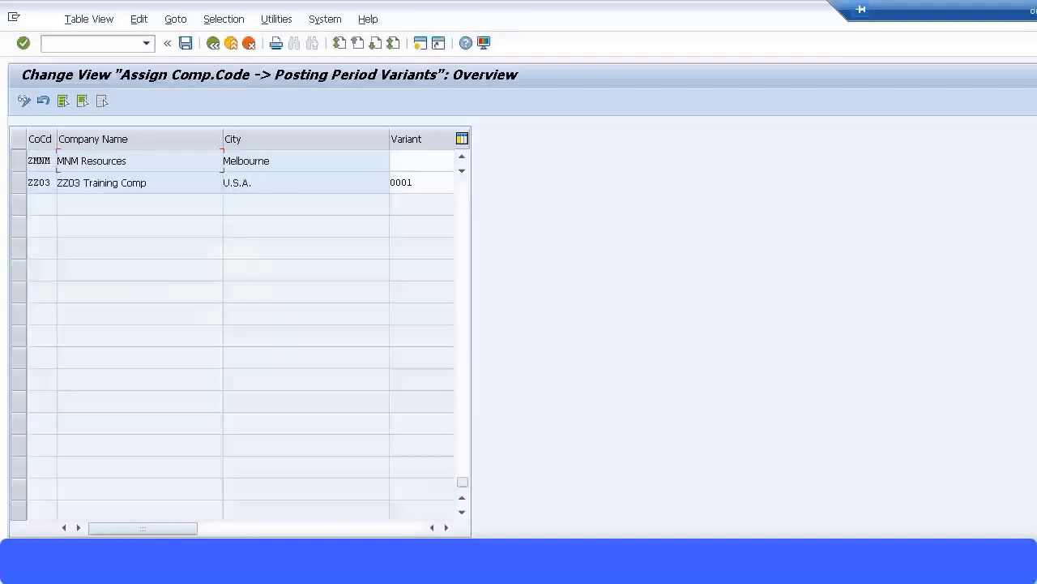
- Assign posting period variant ZMNM to company code ZMNM and save it in the SFIN Postings customizing request
{"action": "left_click", "coordinate": [434, 162]}
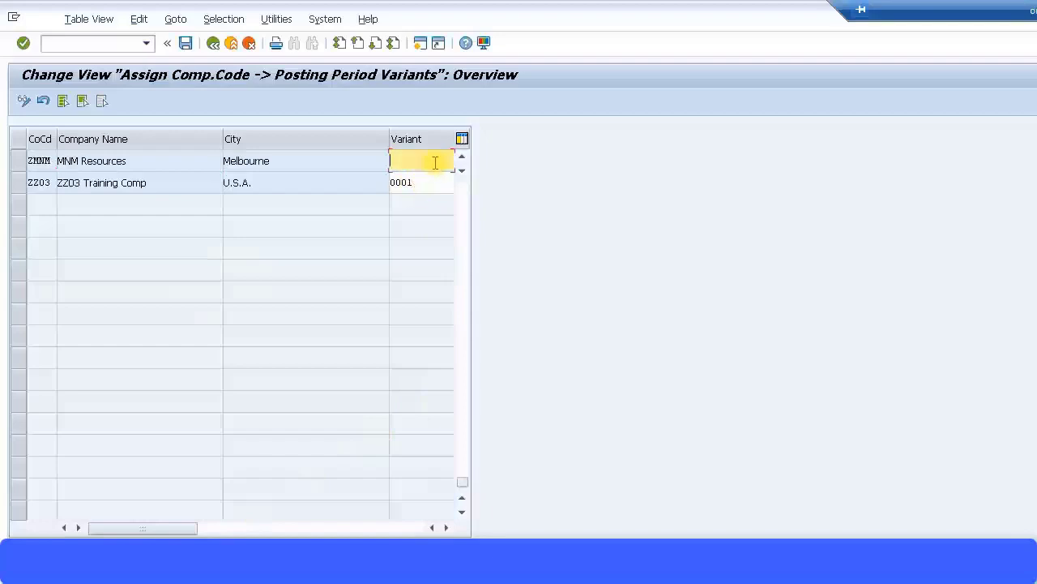
{"action": "type", "text": "zmnm"}
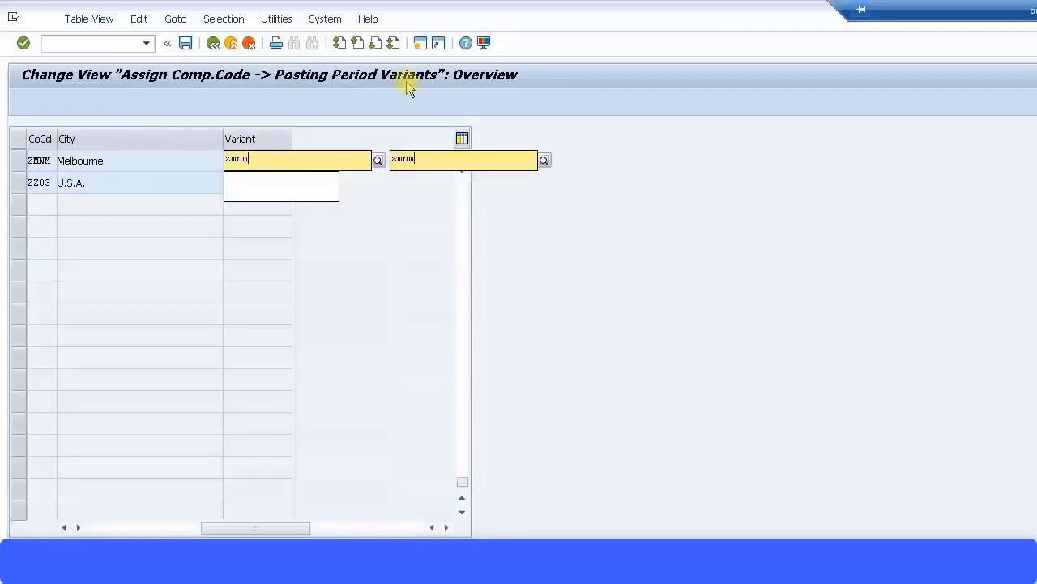
{"action": "left_click", "coordinate": [263, 191]}
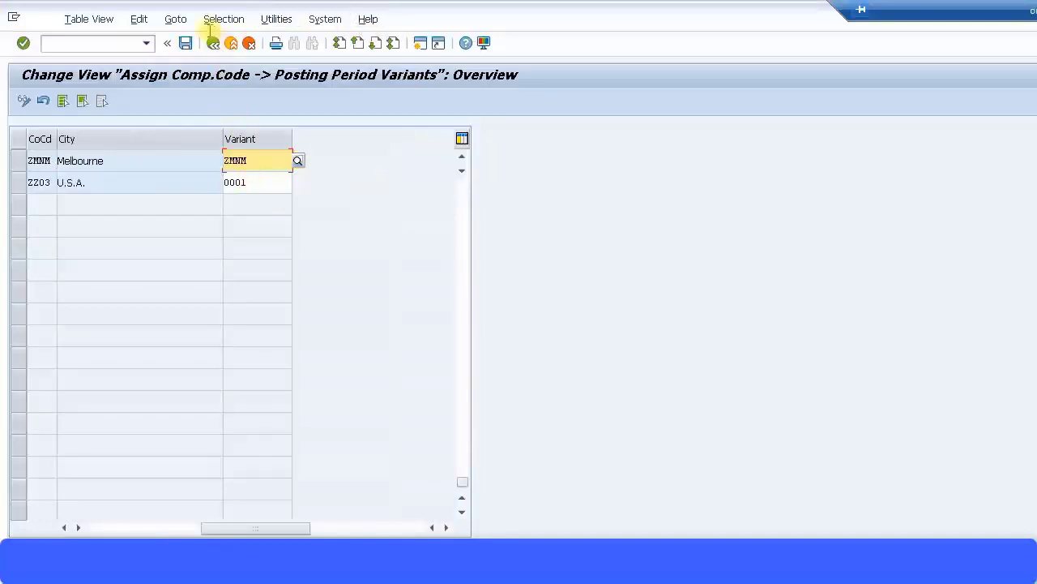
{"action": "left_click", "coordinate": [186, 44]}
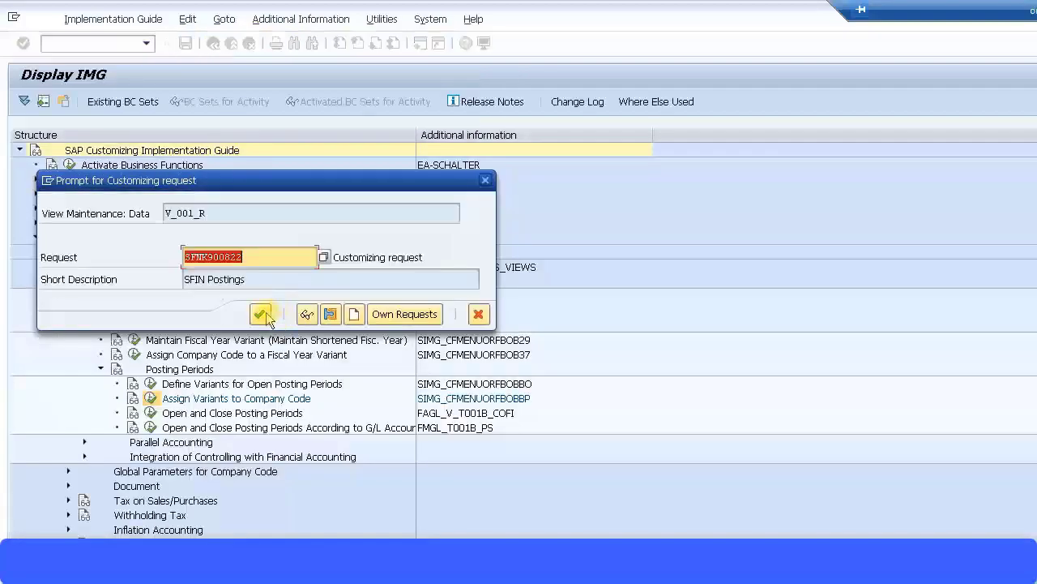
{"action": "left_click", "coordinate": [261, 314]}
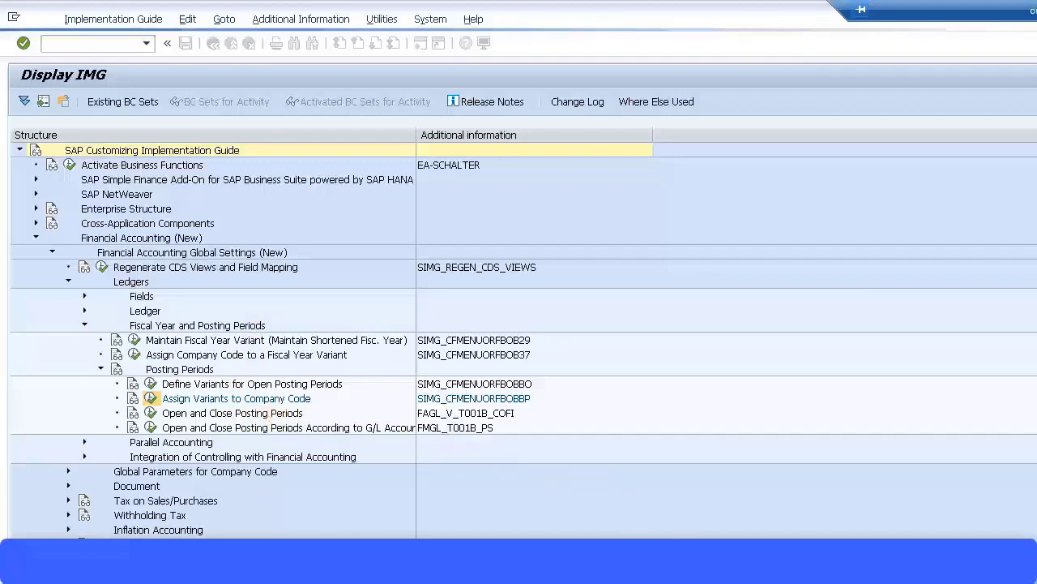
- Open the Open and Close Posting Periods activity for posting period variant ZMNM
{"action": "left_click", "coordinate": [150, 413]}
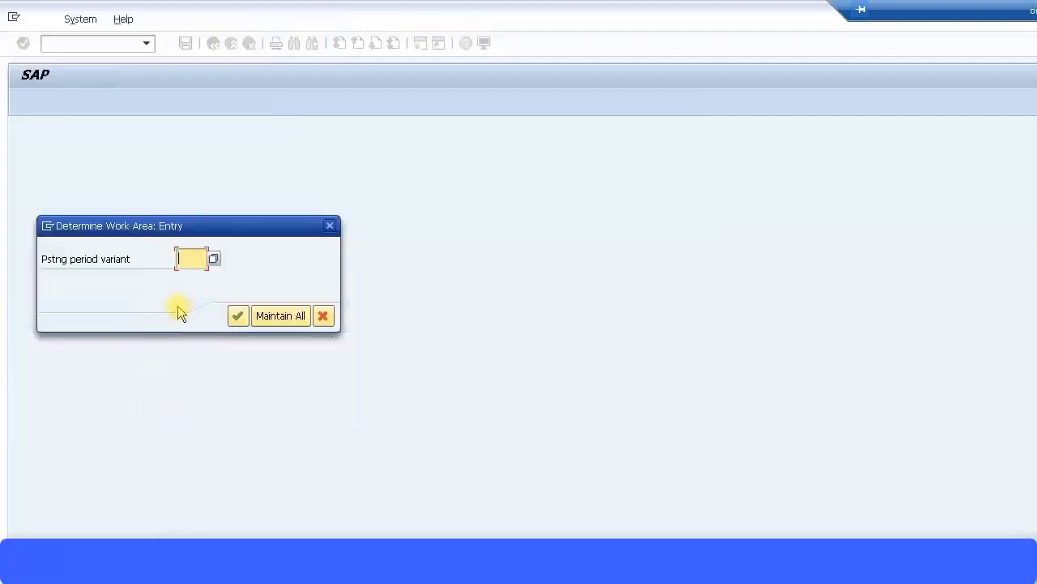
{"action": "type", "text": "ZMNM"}
{"action": "key", "text": "Return"}
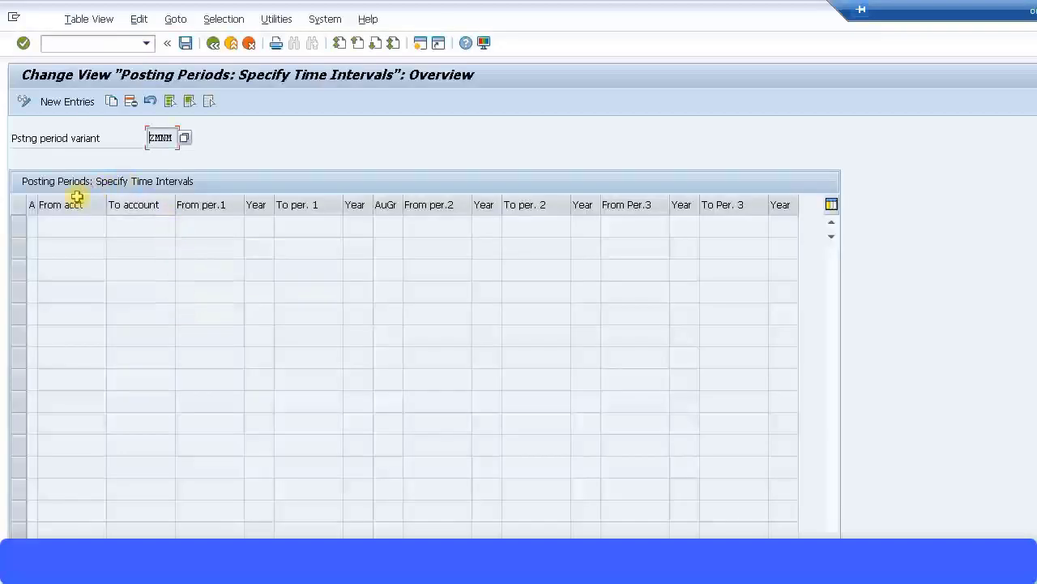